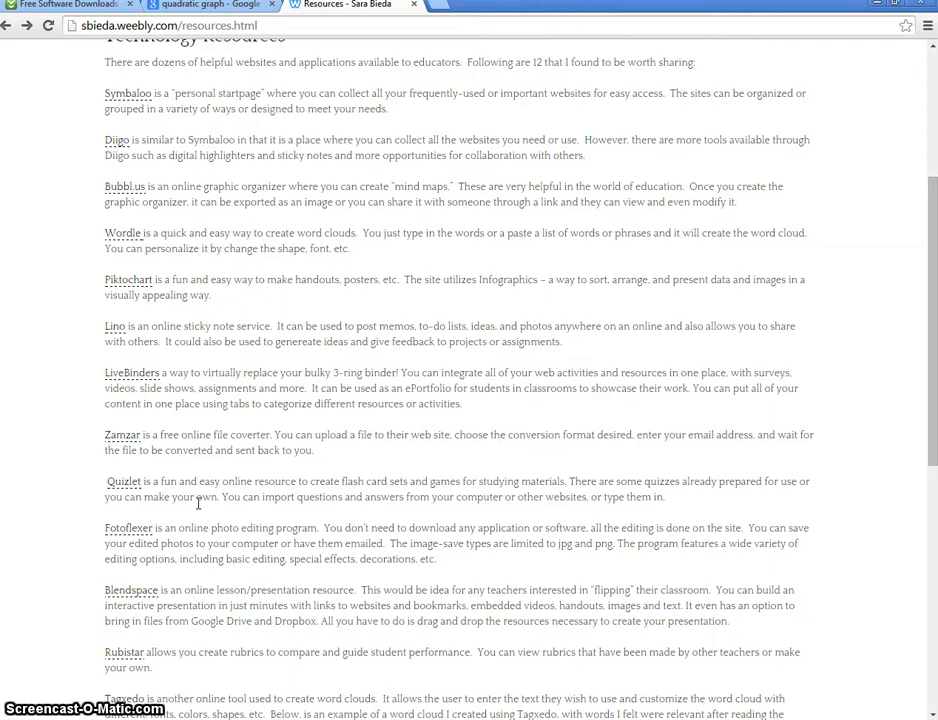
Open the Fotoflexer site from the resources list, and show the math.tutorvista.com quadratic graph full size from the image search results
left_click(130, 530)
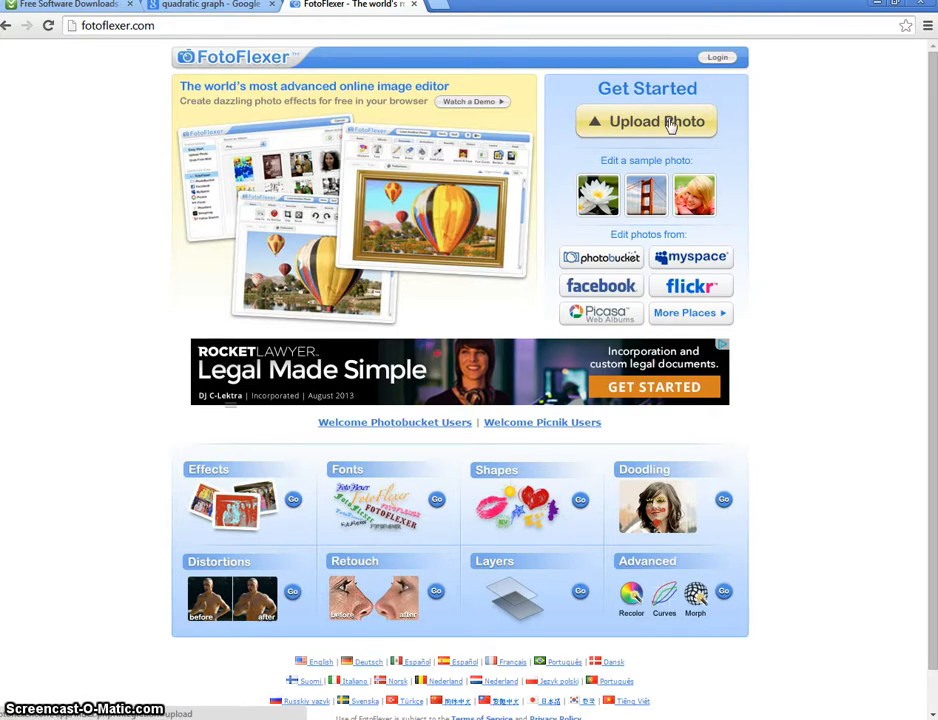
left_click(187, 10)
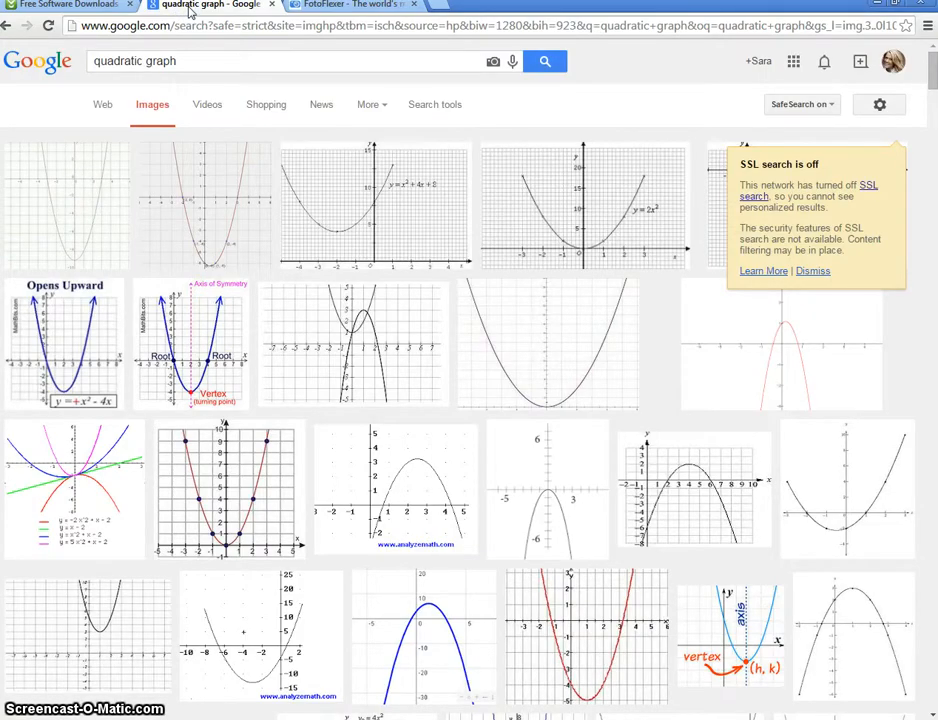
left_click(124, 636)
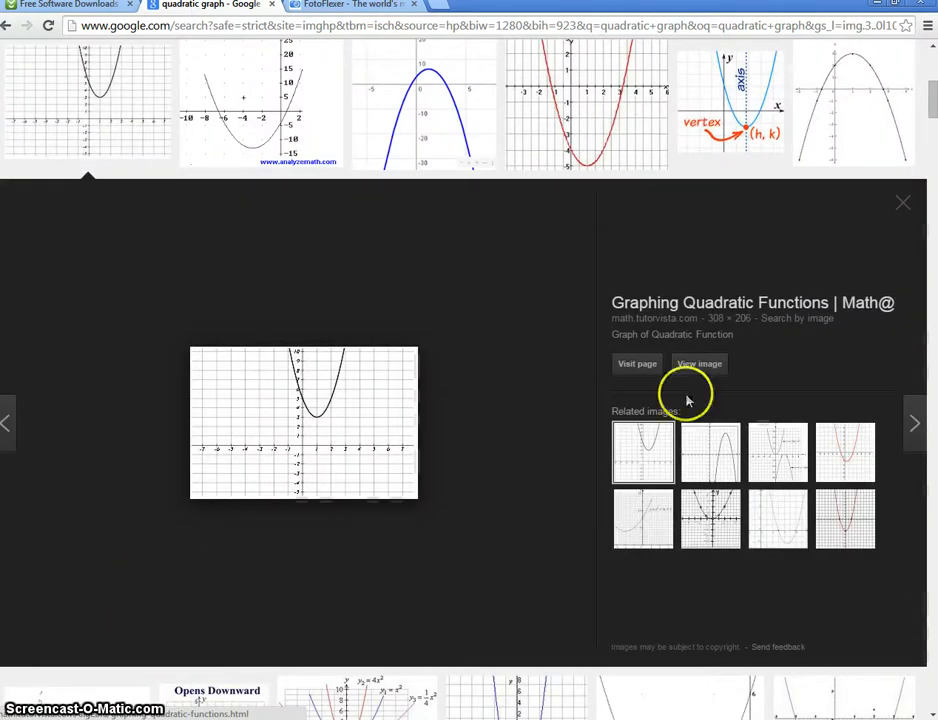
left_click(712, 365)
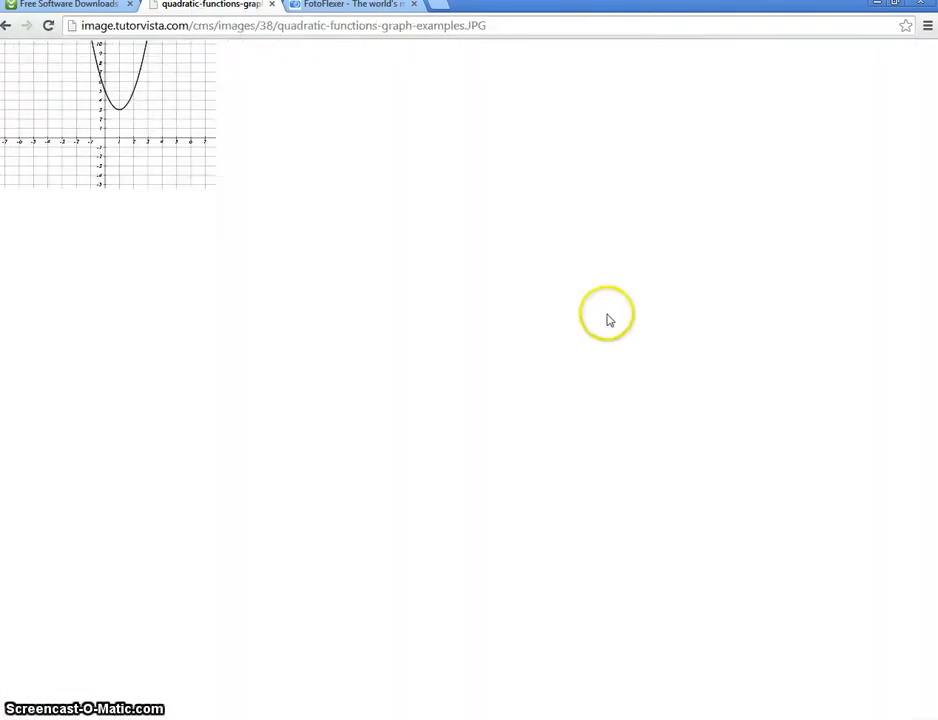
Save the graph image to the Desktop as quadratic-functions-graph-examples.JPG
right_click(172, 175)
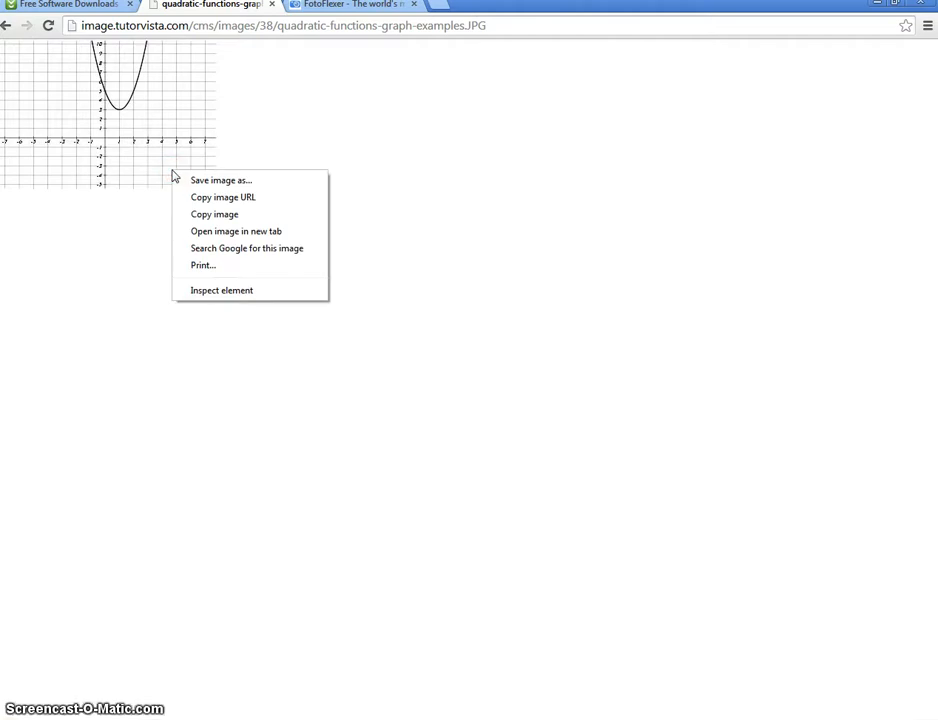
left_click(203, 181)
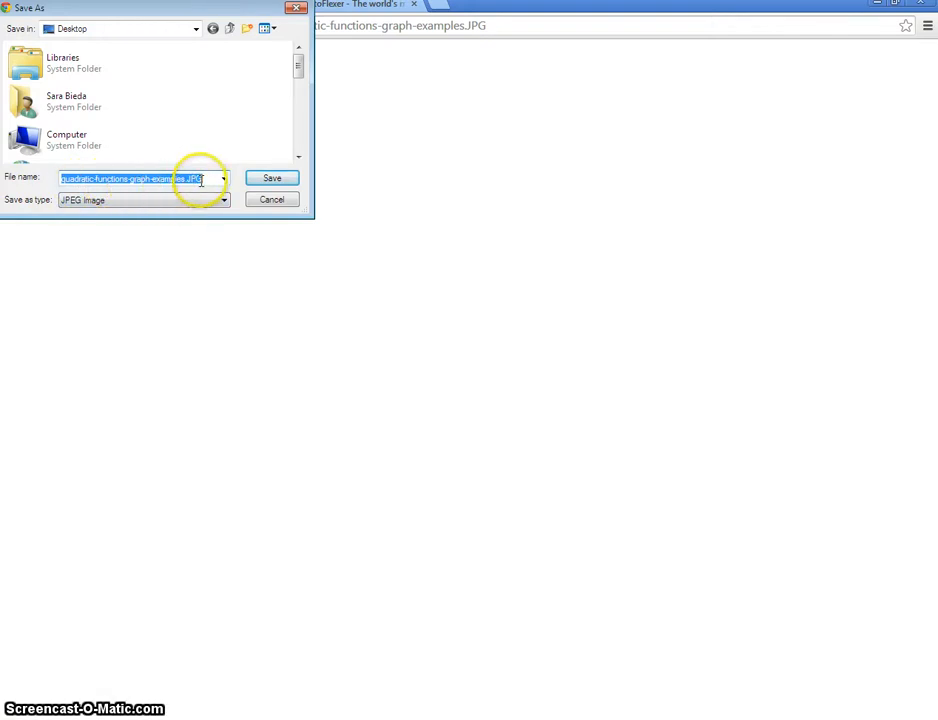
left_click(268, 184)
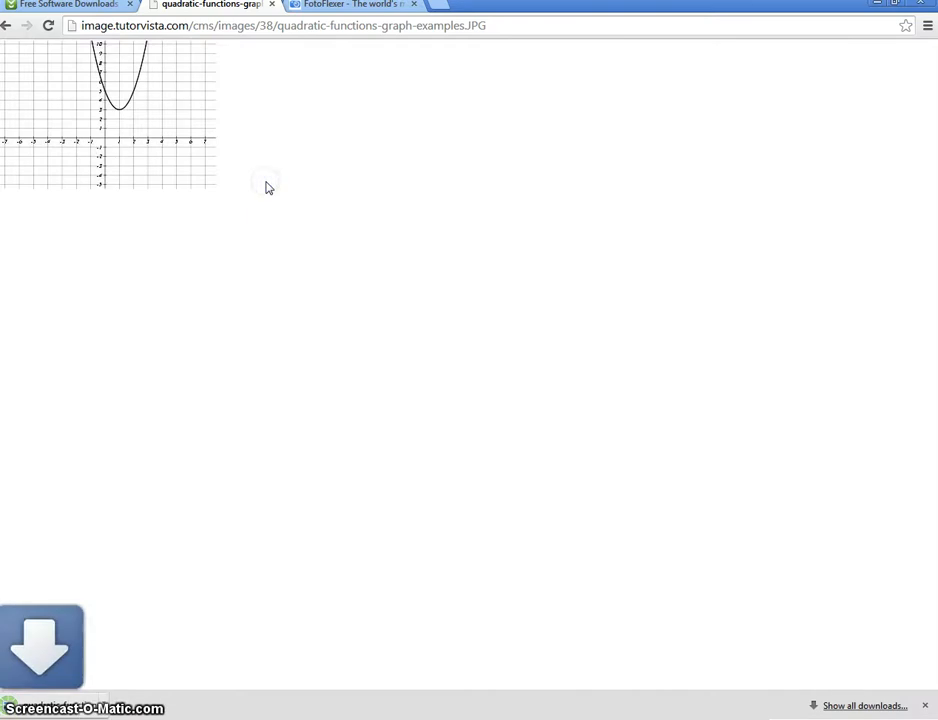
Upload the saved quadratic-functions-graph image from the Desktop into FotoFlexer for editing
left_click(345, 8)
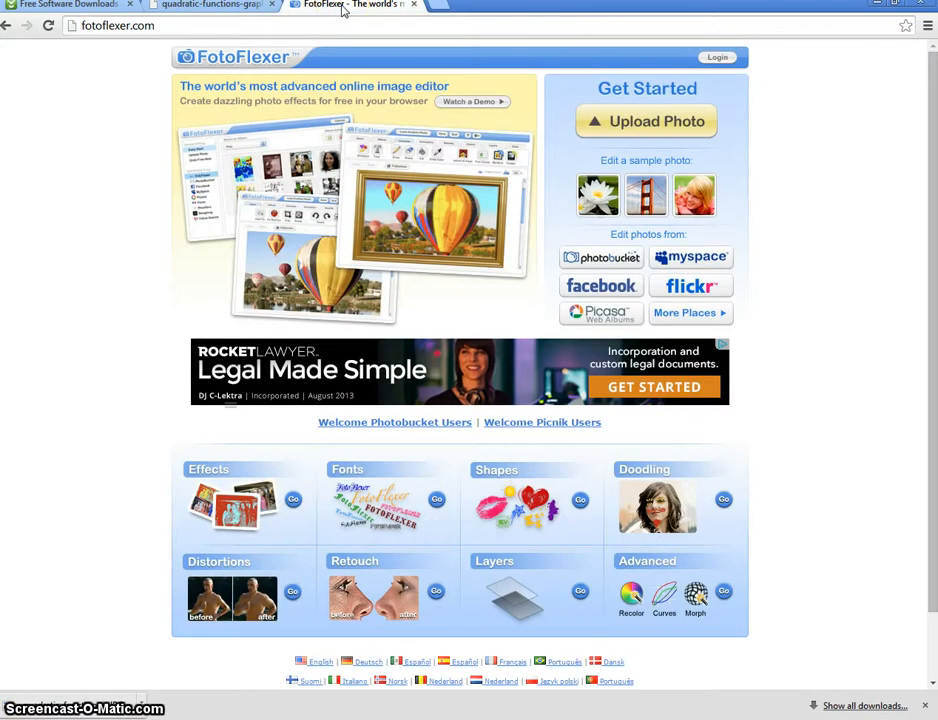
left_click(641, 132)
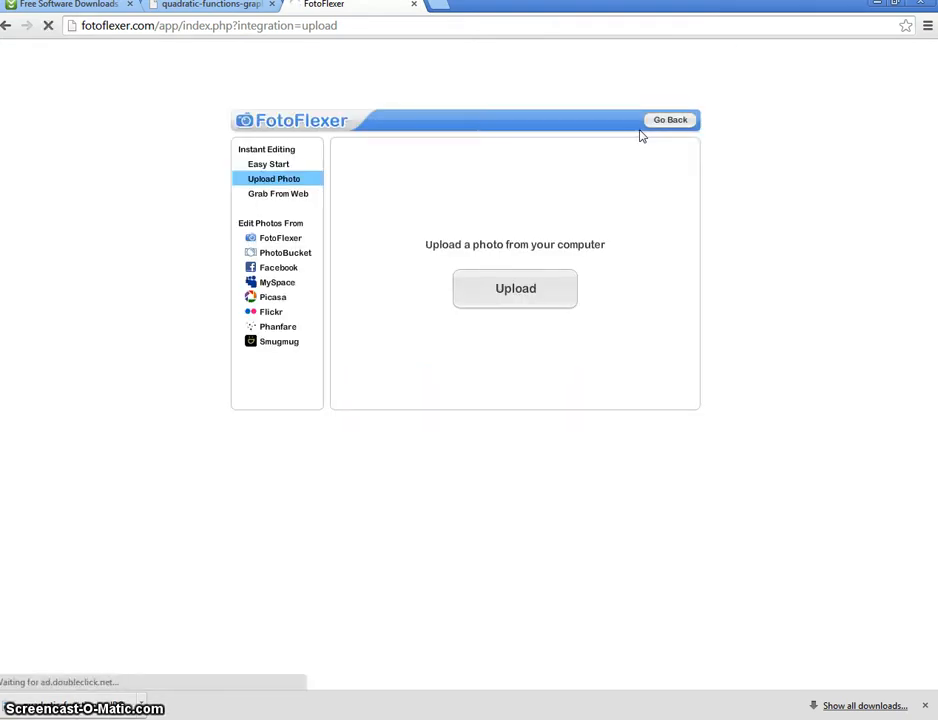
left_click(522, 288)
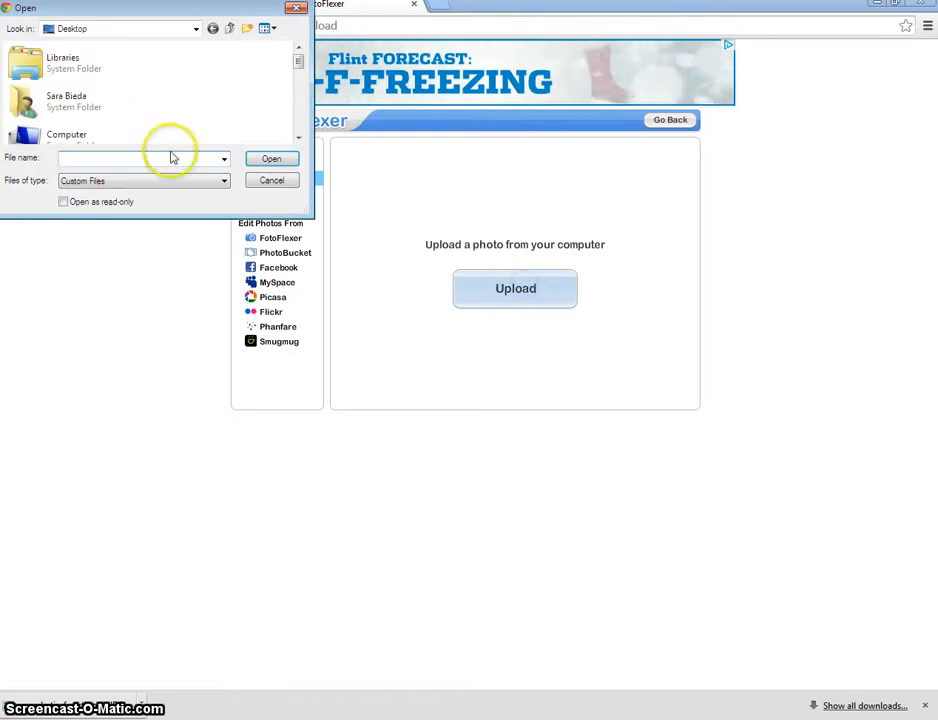
left_click(297, 106)
left_click(297, 106)
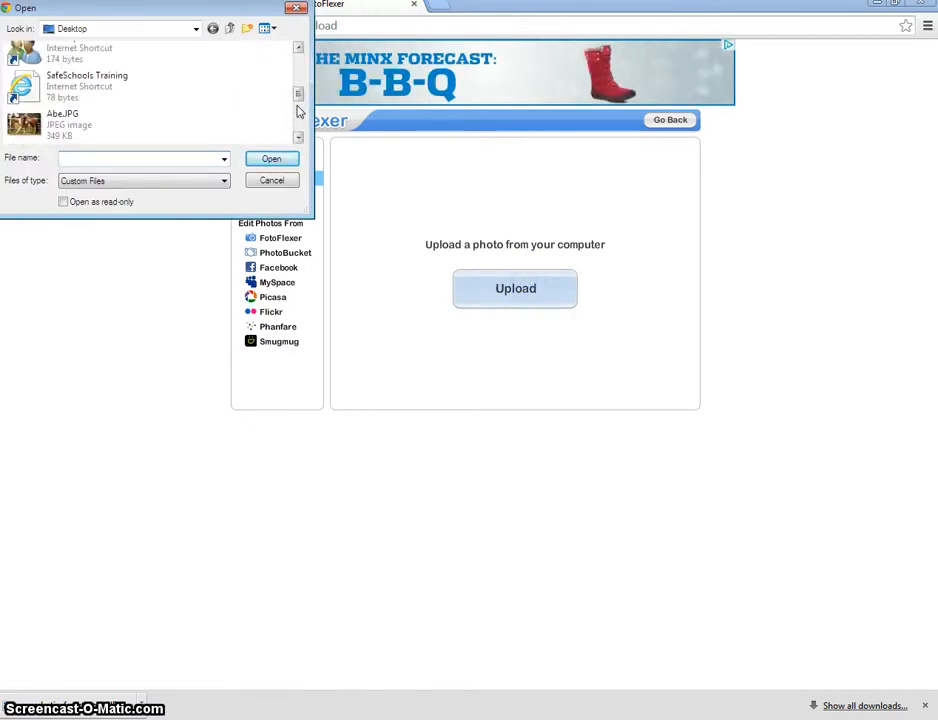
left_click(297, 108)
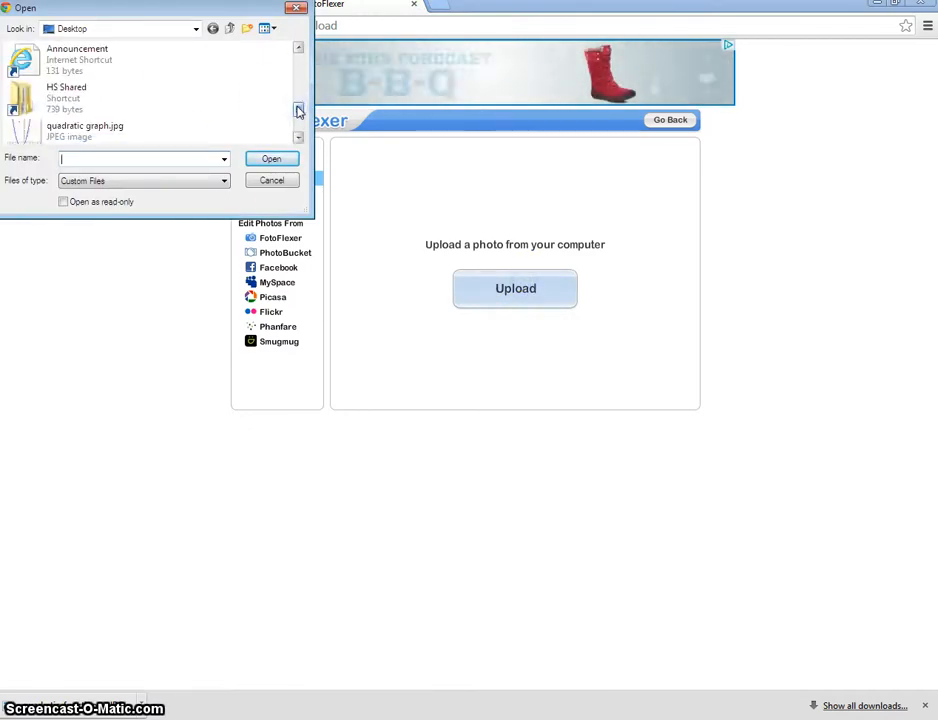
left_click(298, 125)
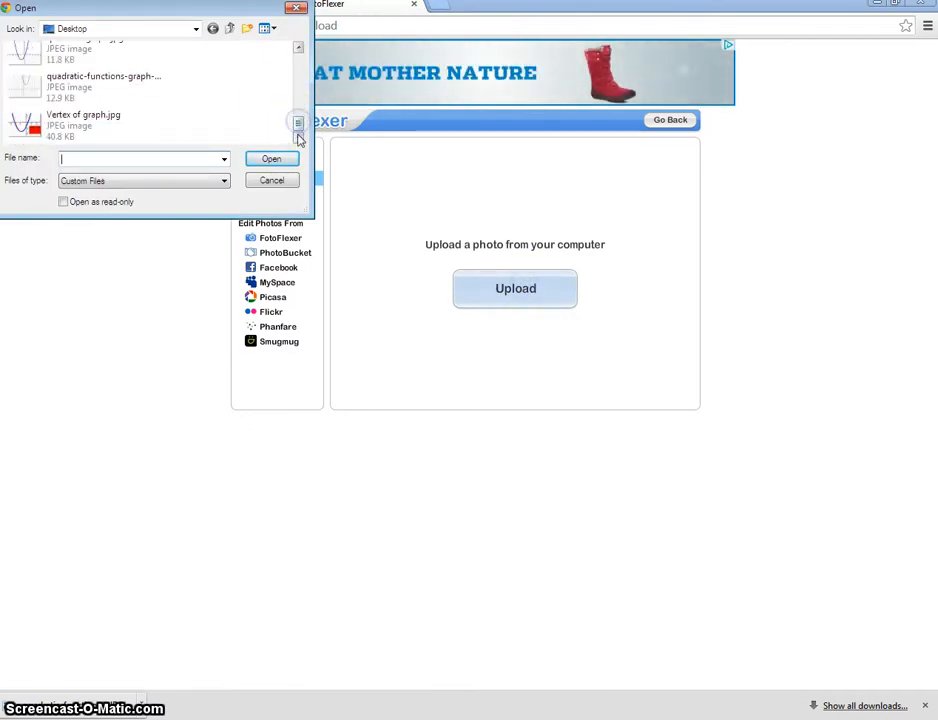
left_click(77, 90)
double_click(77, 90)
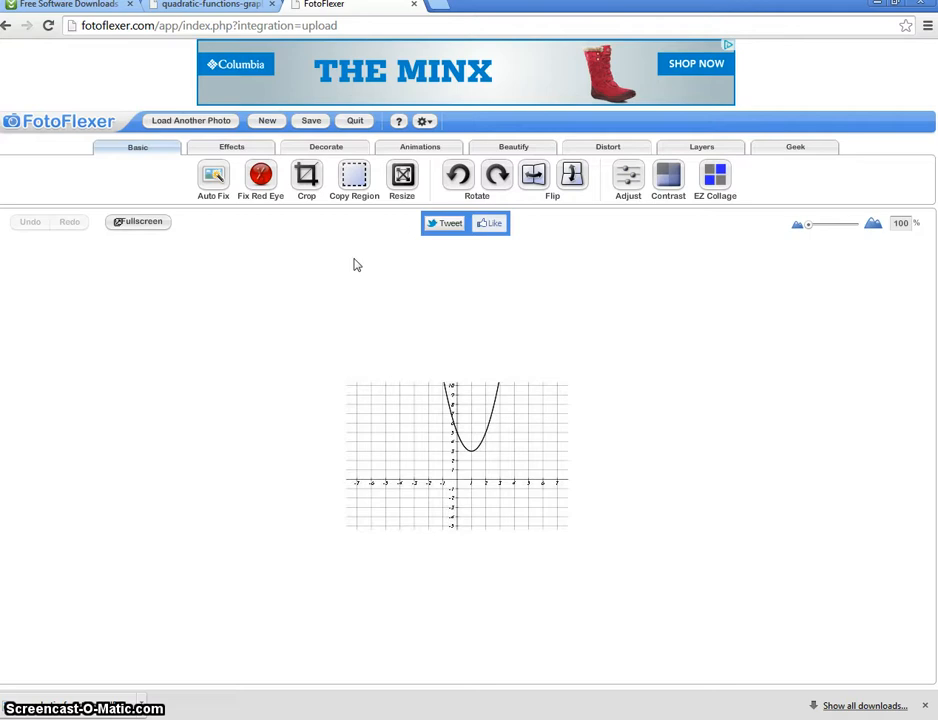
Resize the graph image to about 1579 x 1056 with its proportions kept
left_click(402, 175)
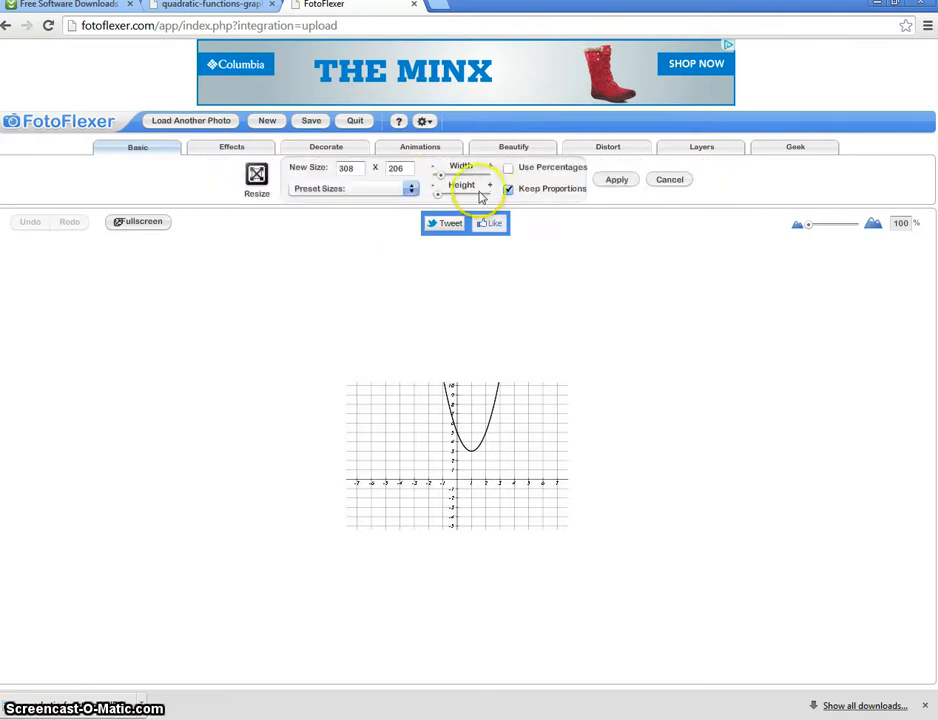
left_click_drag(440, 200, 450, 196)
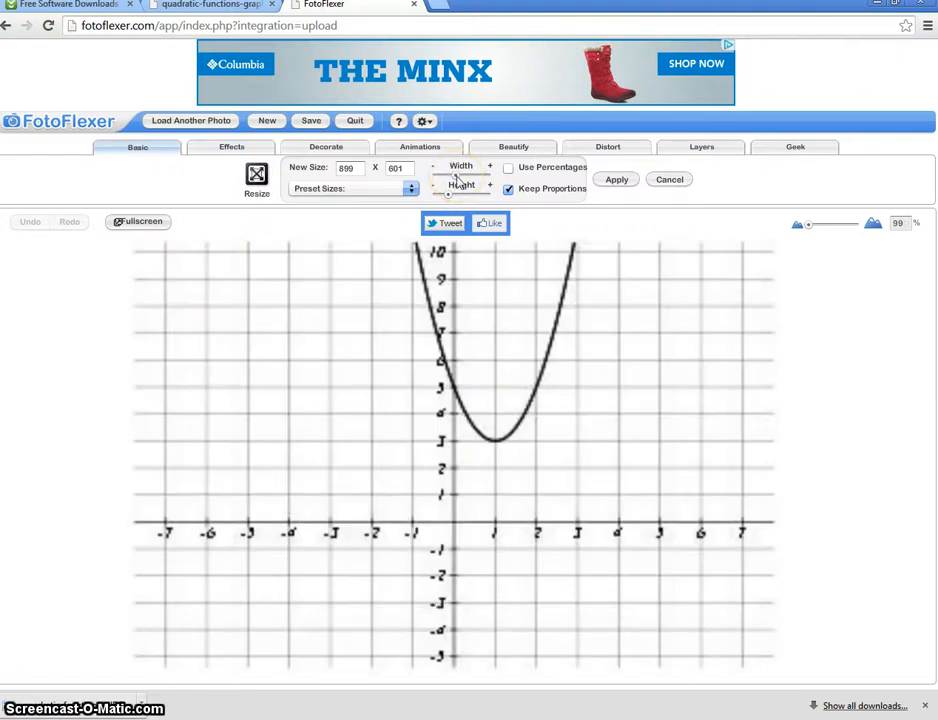
mouse_move(456, 177)
left_mouse_down()
mouse_move(463, 200)
mouse_move(456, 195)
left_mouse_up()
left_click(440, 347)
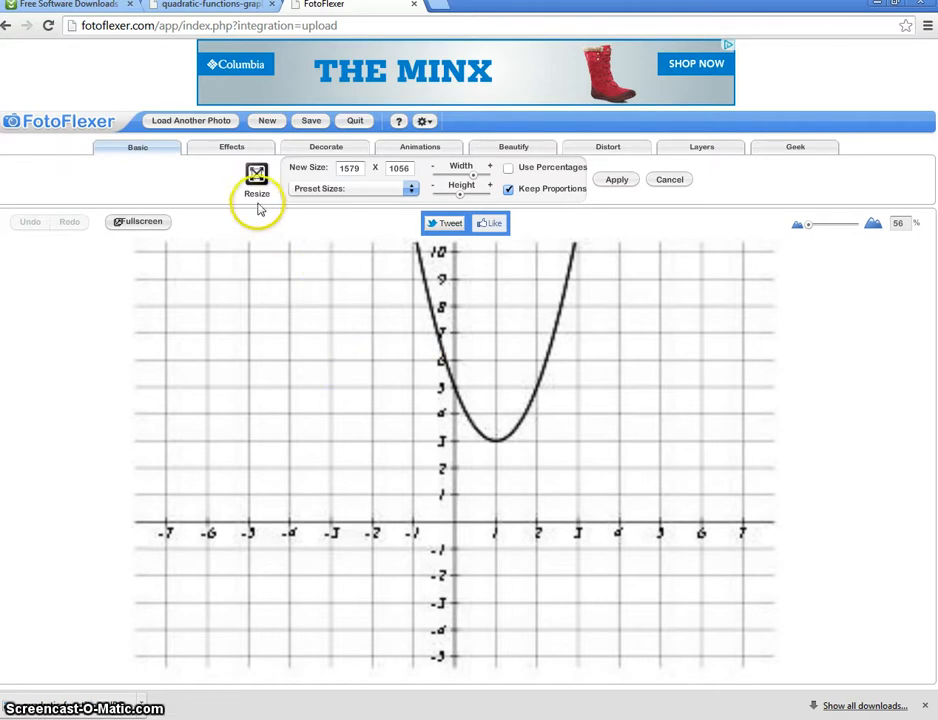
left_click(614, 184)
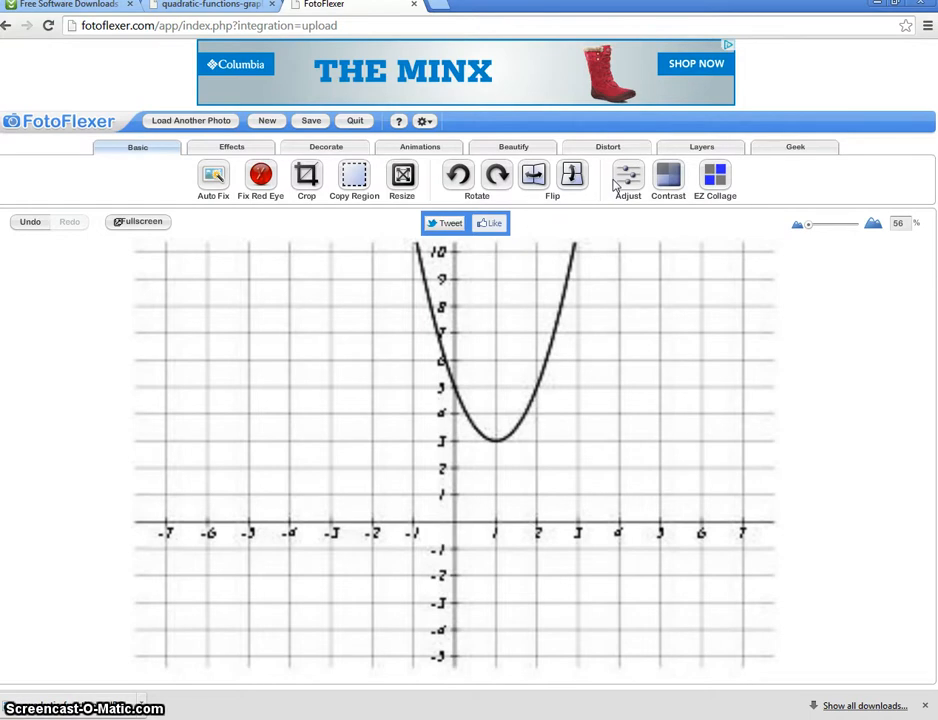
Crop the image around the parabola's vertex, from about -2 to 3.5 on the x-axis and -2 to 7 on the y-axis
left_click(308, 178)
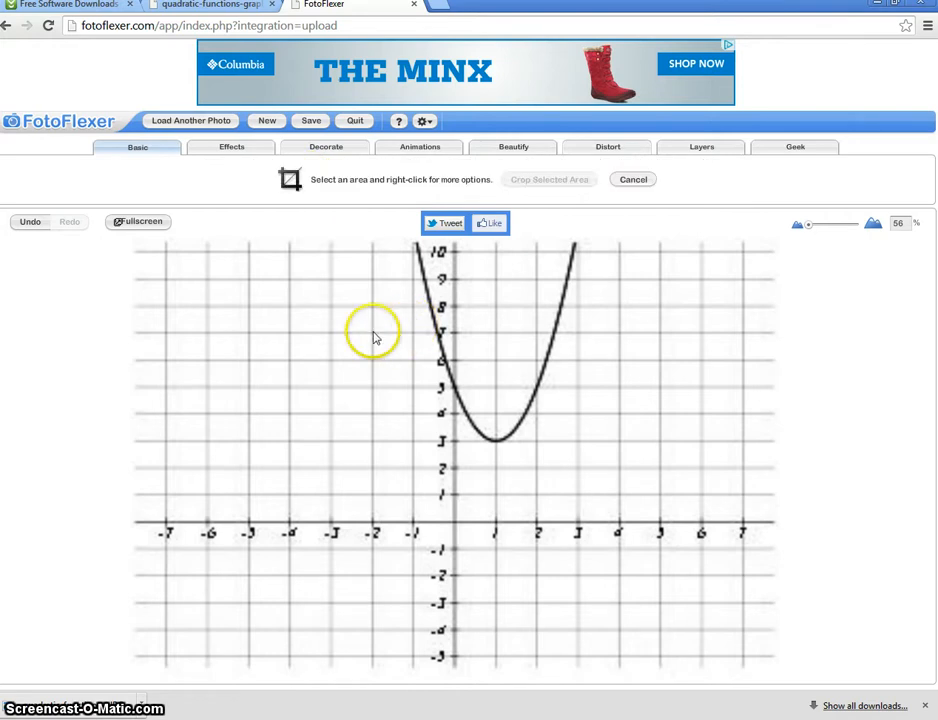
left_click_drag(373, 336, 602, 582)
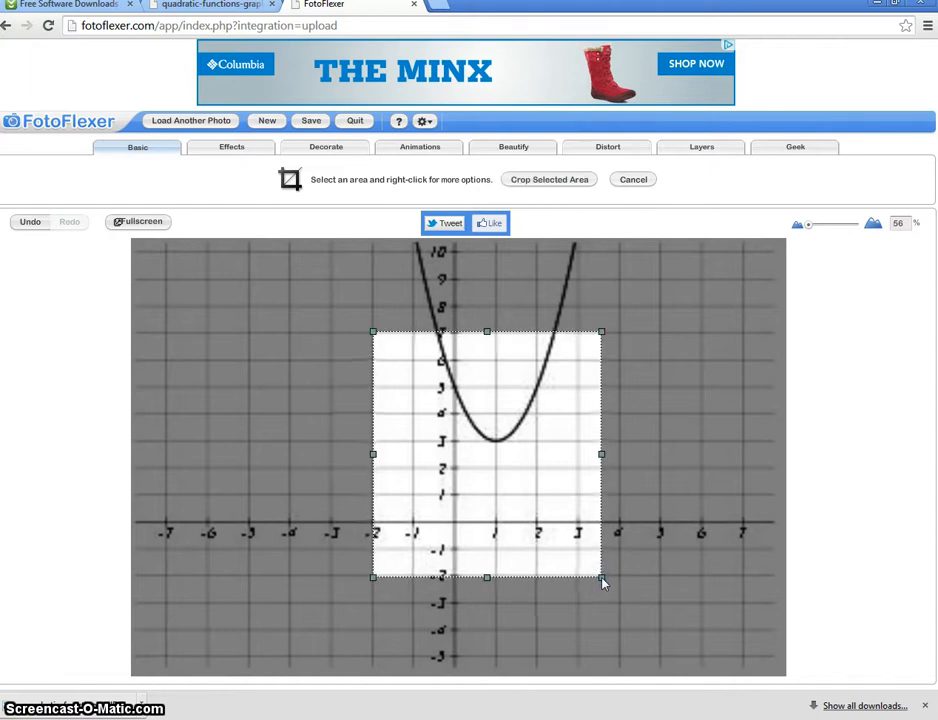
left_click(548, 180)
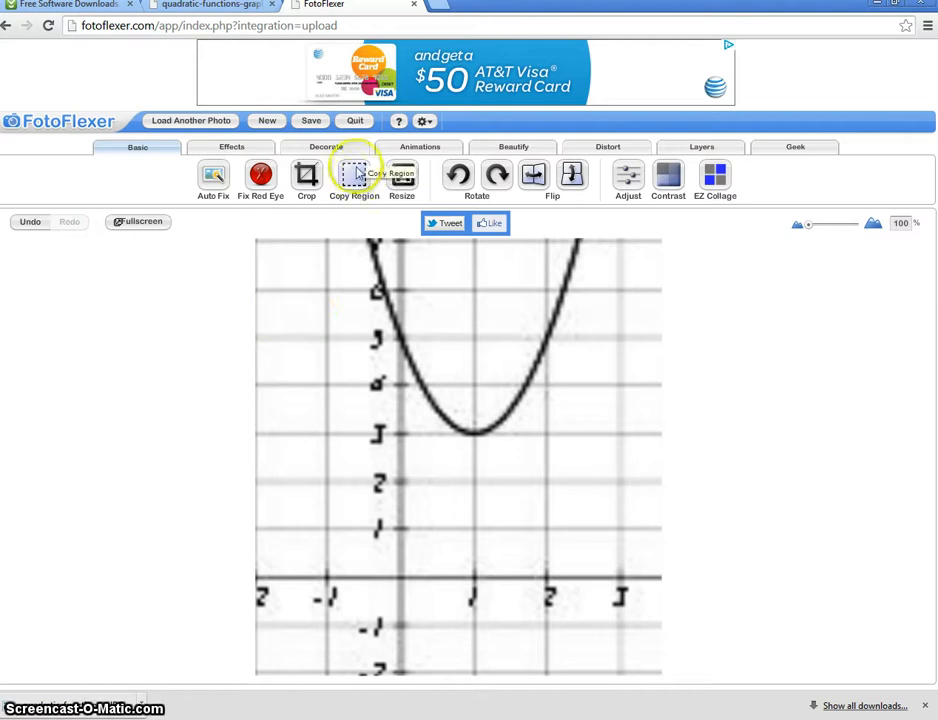
Add the text label "Vertex (1, 3)" to the graph and place it just below the parabola's vertex
left_click(249, 151)
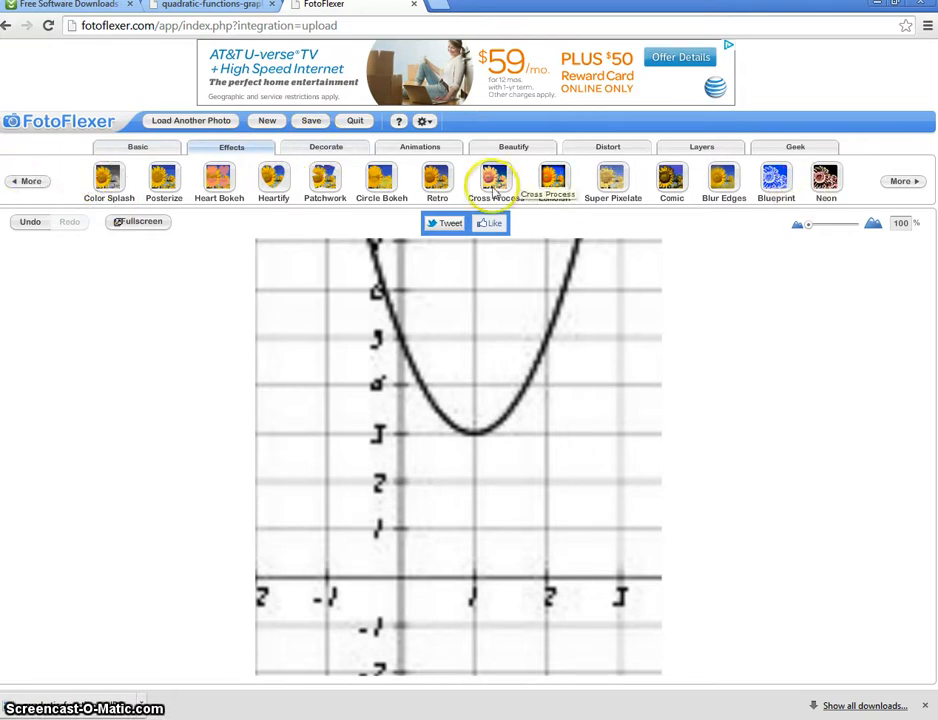
left_click(327, 153)
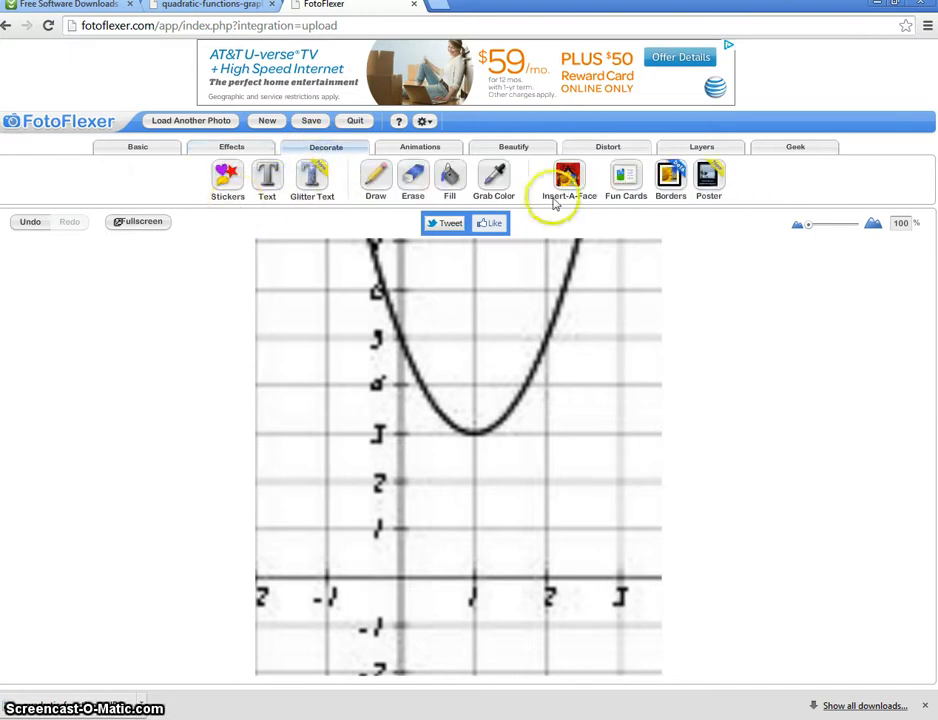
left_click(268, 182)
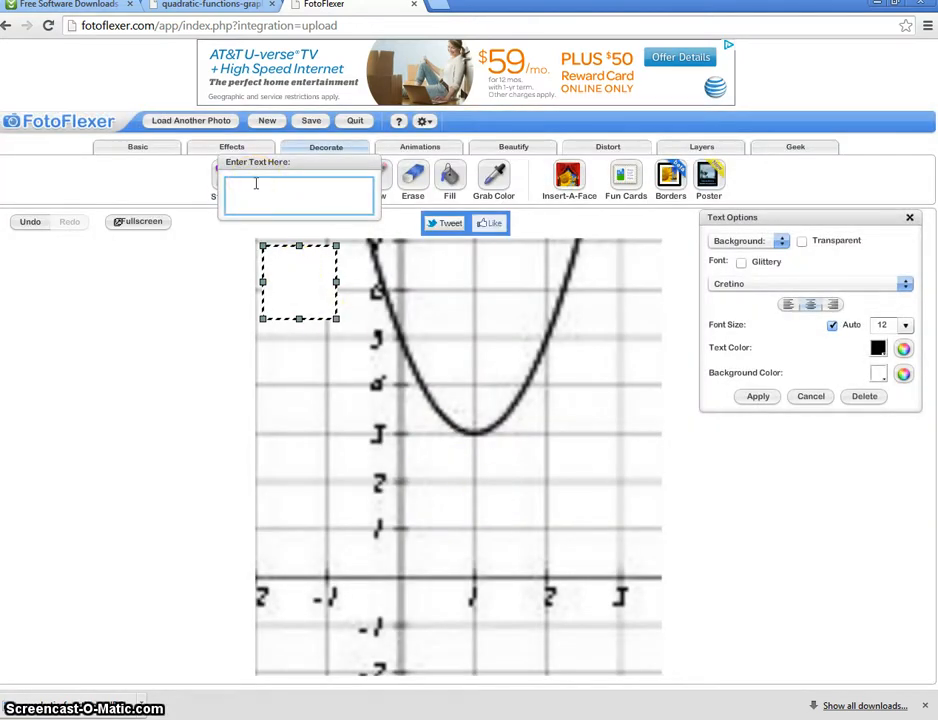
type("Vertex")
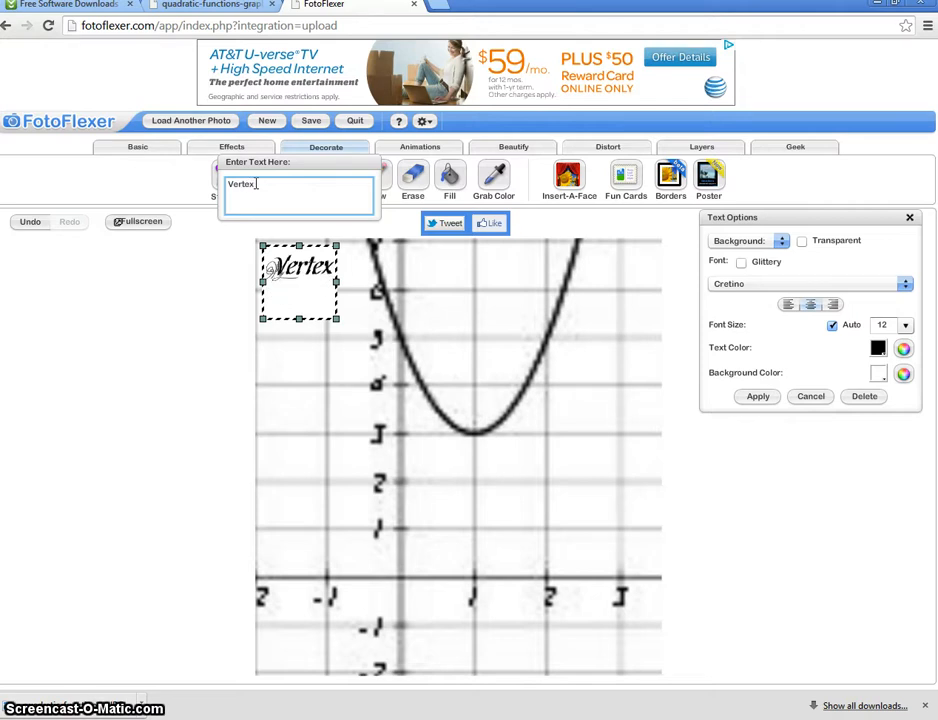
key("Return")
type("(")
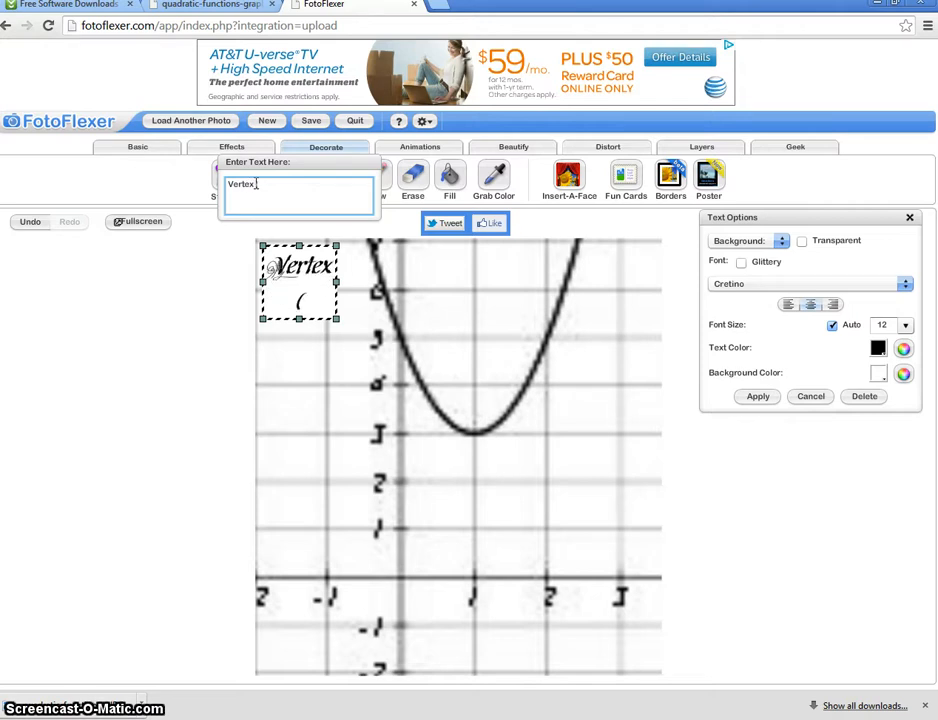
type("1")
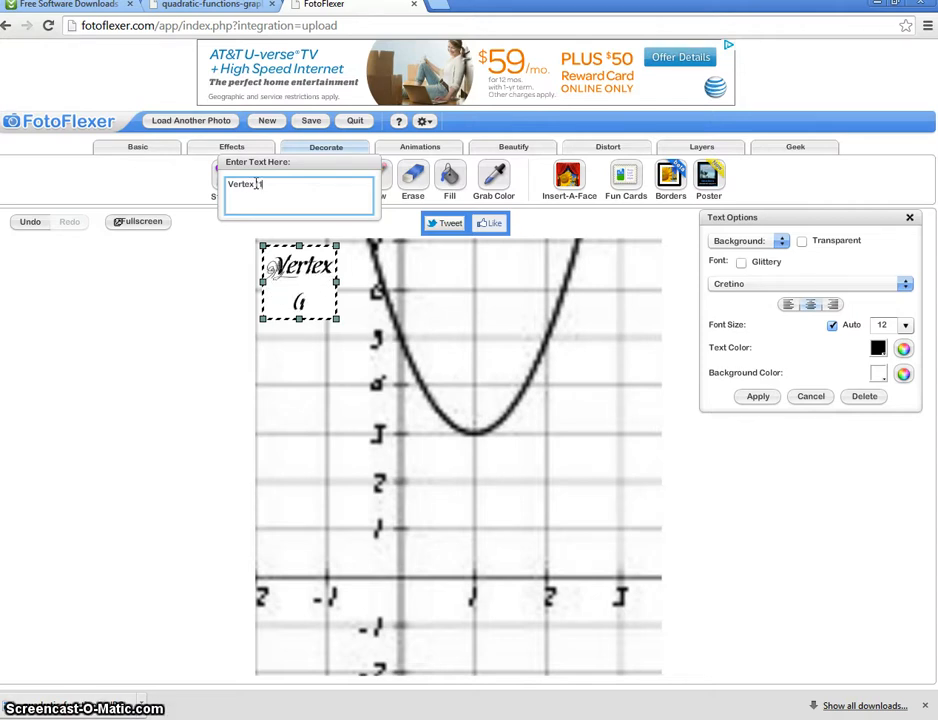
type(", 3")
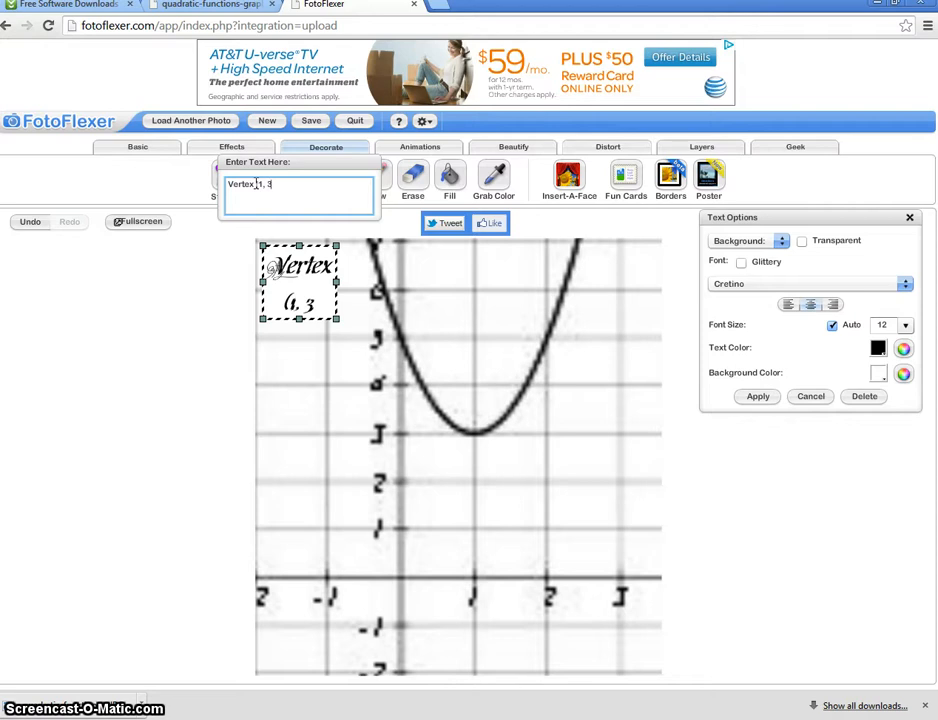
type(")")
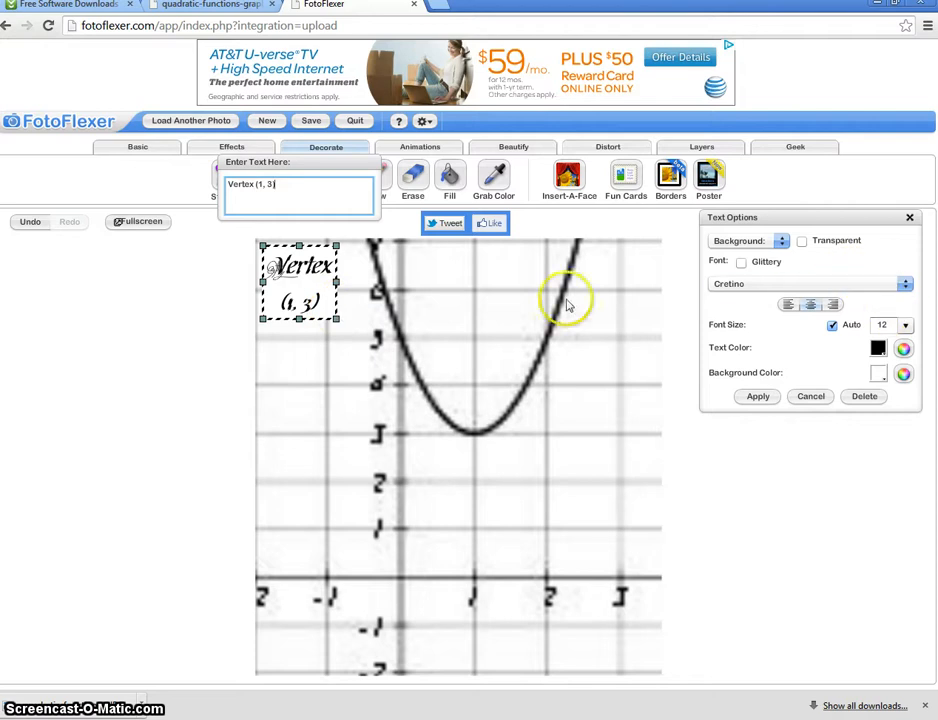
mouse_move(312, 312)
left_mouse_down()
mouse_move(565, 492)
mouse_move(572, 513)
mouse_move(555, 495)
left_mouse_up()
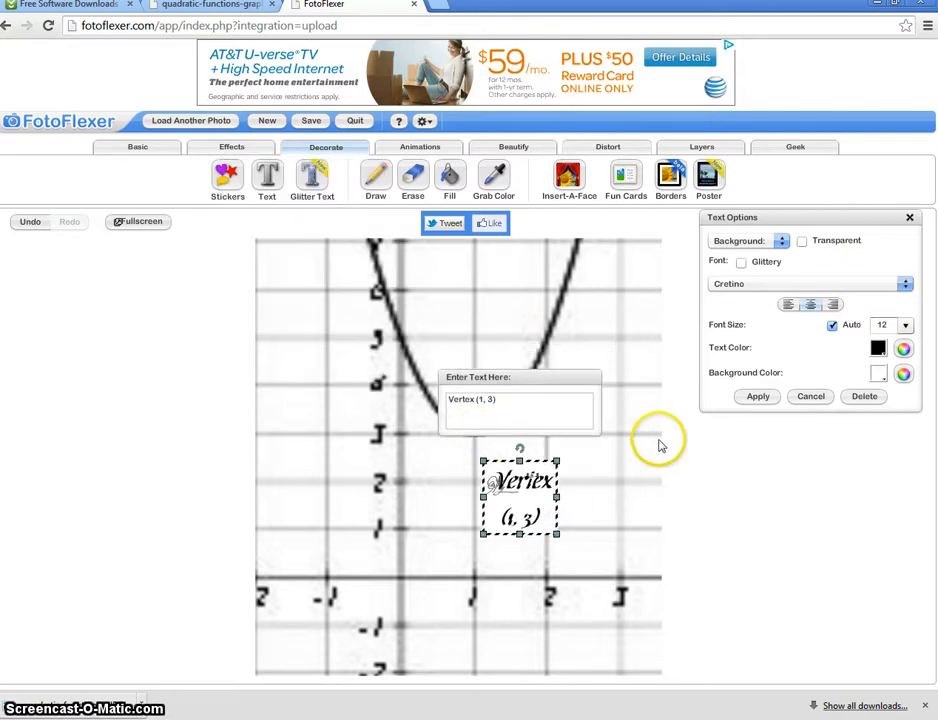
Change the vertex label's font to Times and widen its text box slightly past 2 on the x-axis
left_click(905, 286)
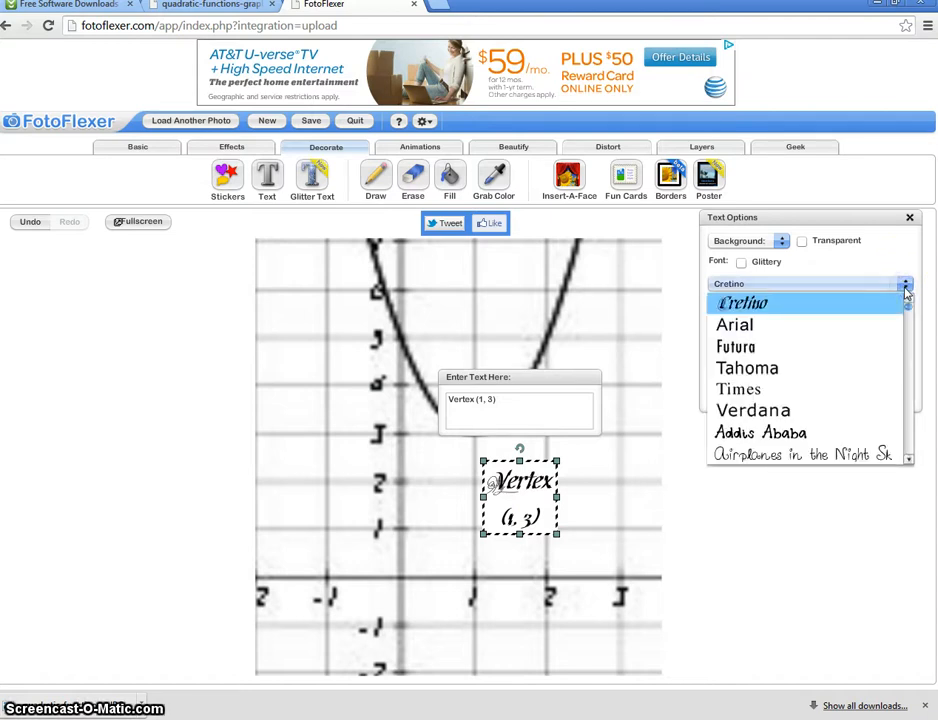
left_click(758, 393)
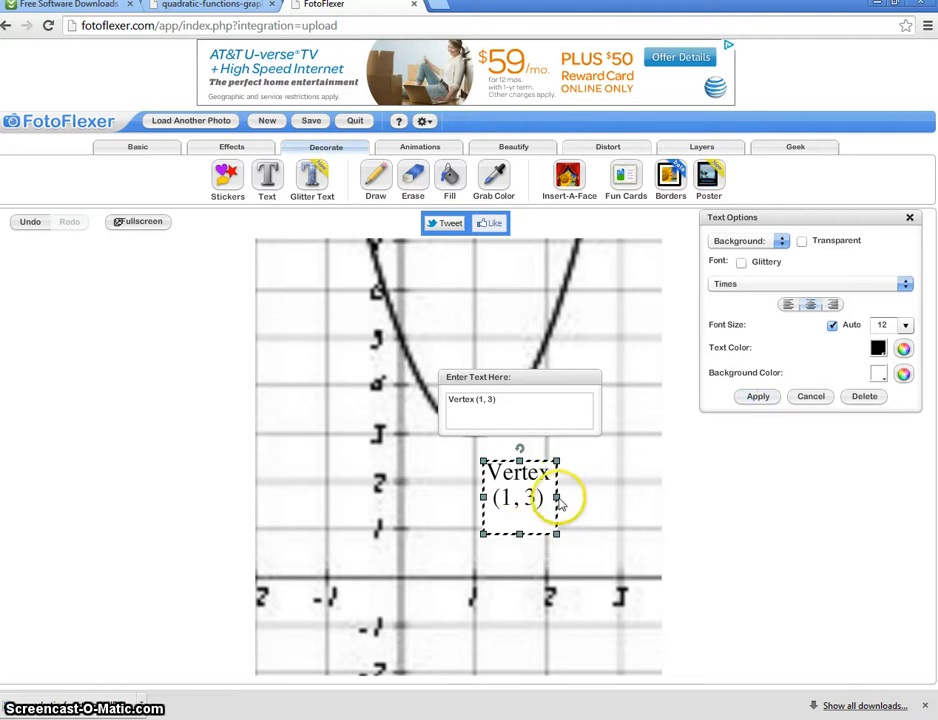
left_click_drag(558, 497, 582, 497)
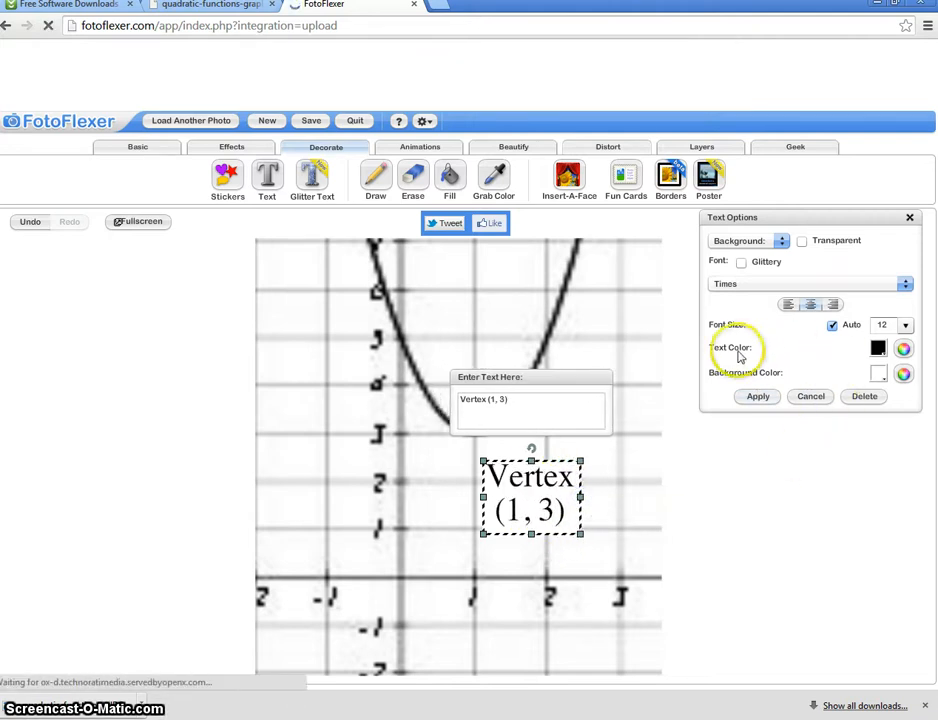
Give the vertex label a red background and apply the text to the graph image
left_click(879, 377)
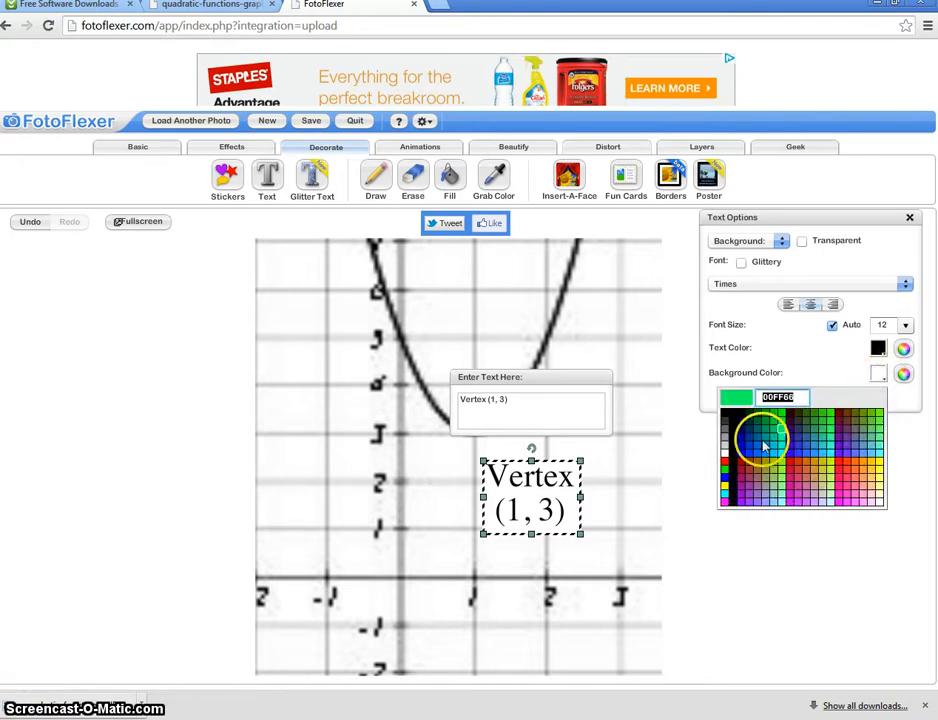
left_click(725, 463)
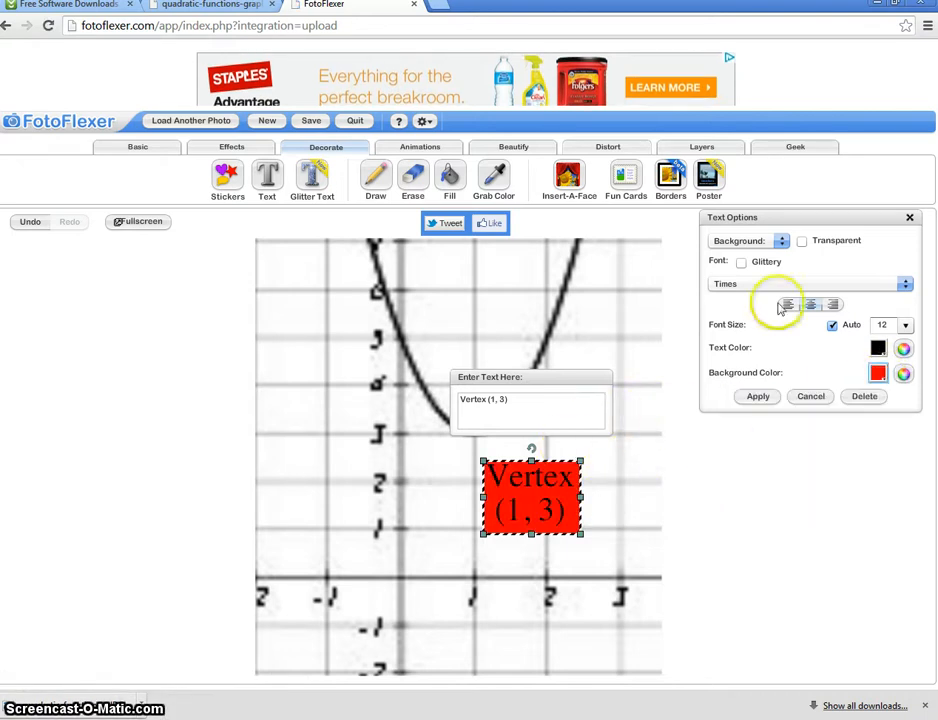
left_click(758, 397)
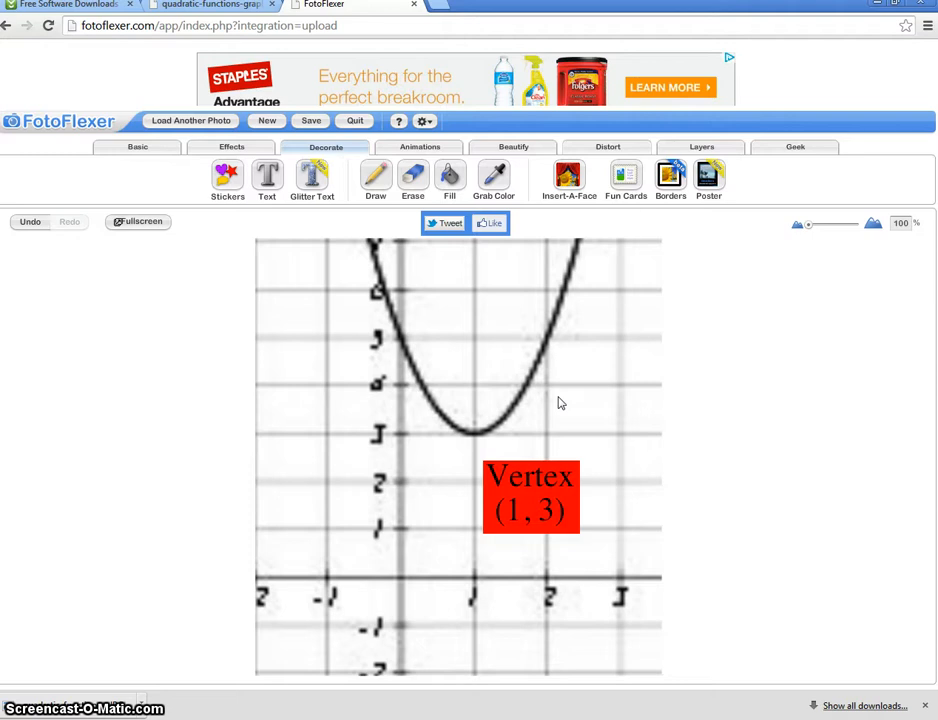
Save the edited graph to the computer's Desktop as a JPG named "edited quadratic"
left_click(310, 125)
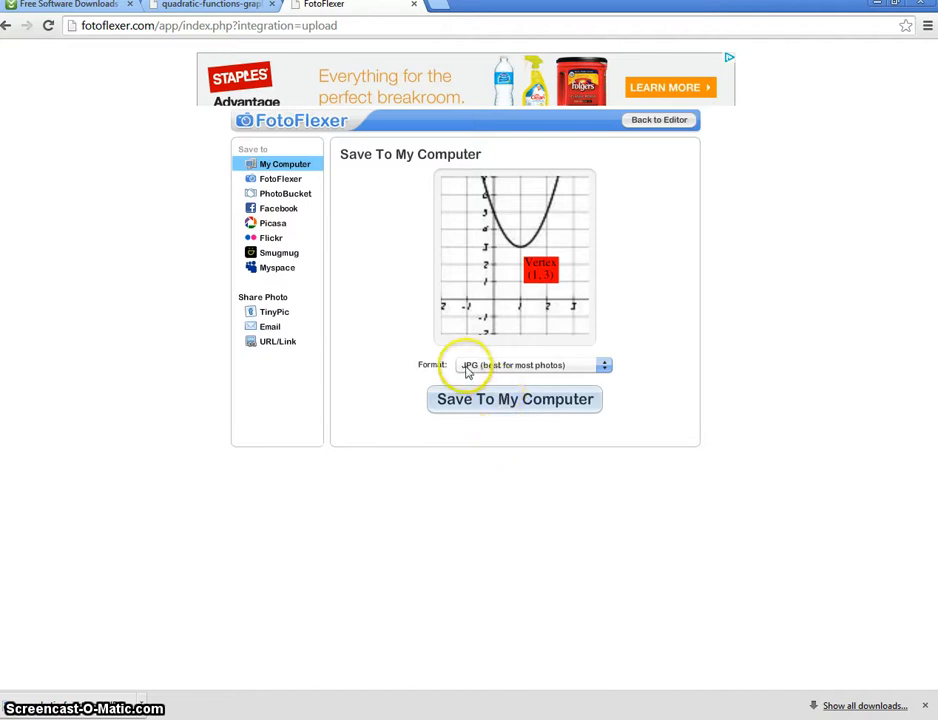
left_click(481, 410)
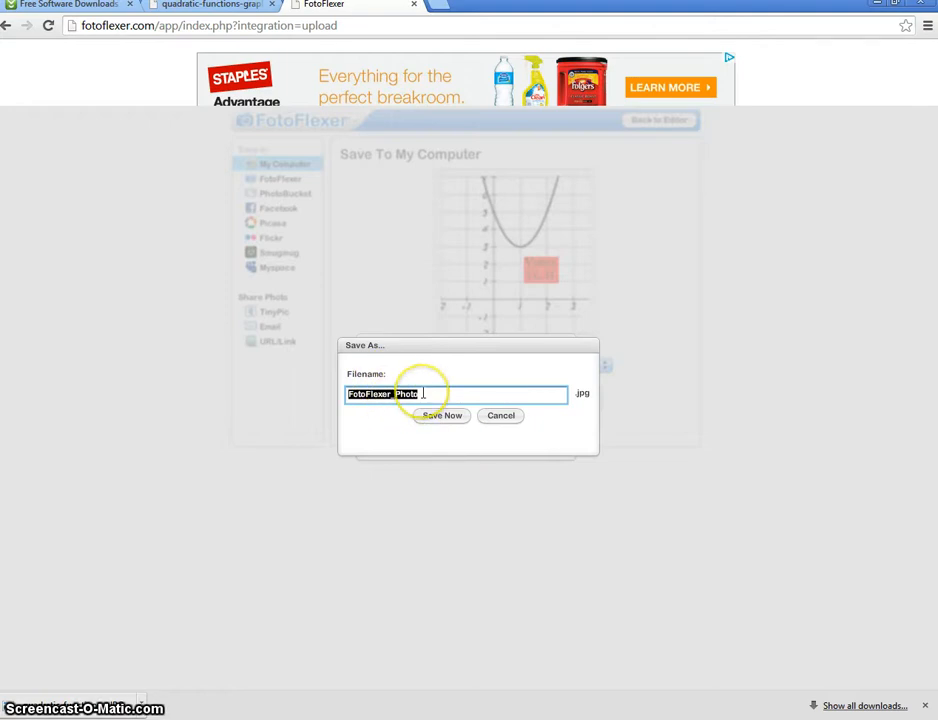
type("ed")
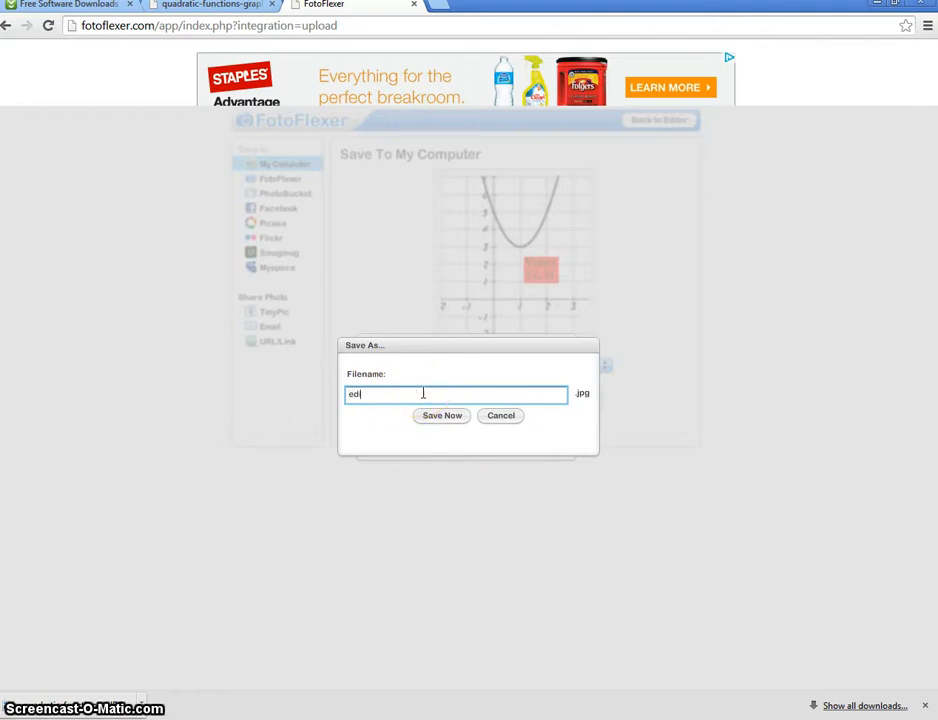
type("ited quadratic")
left_click(425, 418)
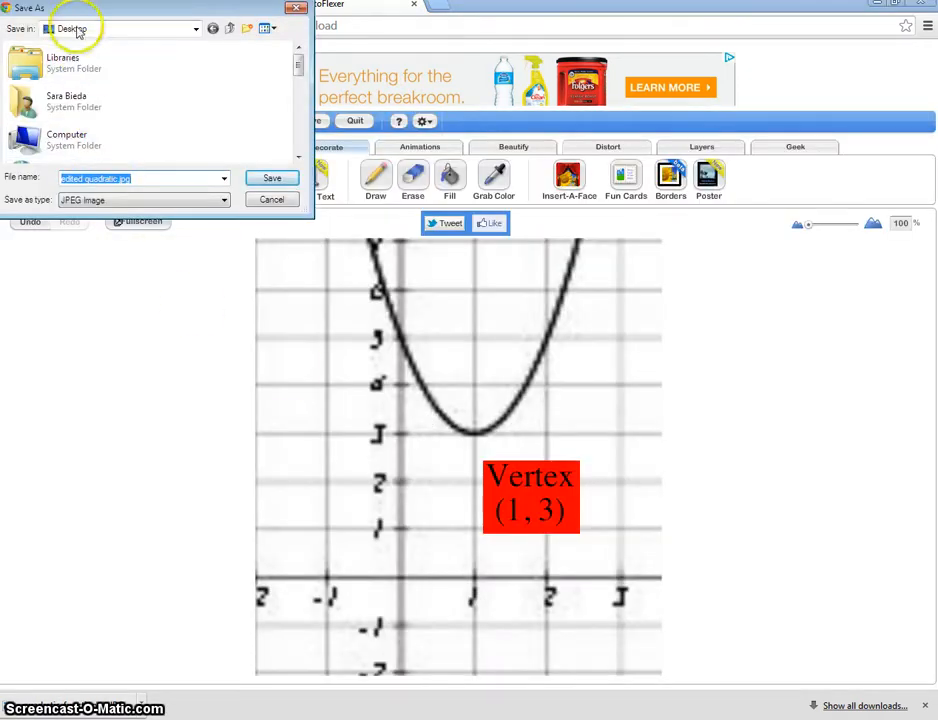
left_click(268, 179)
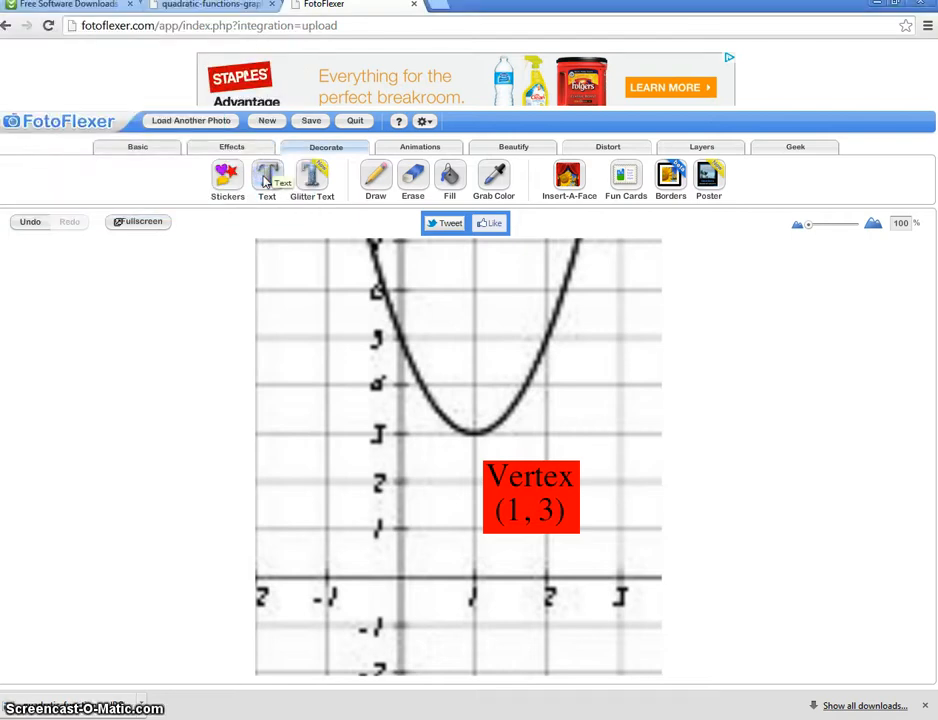